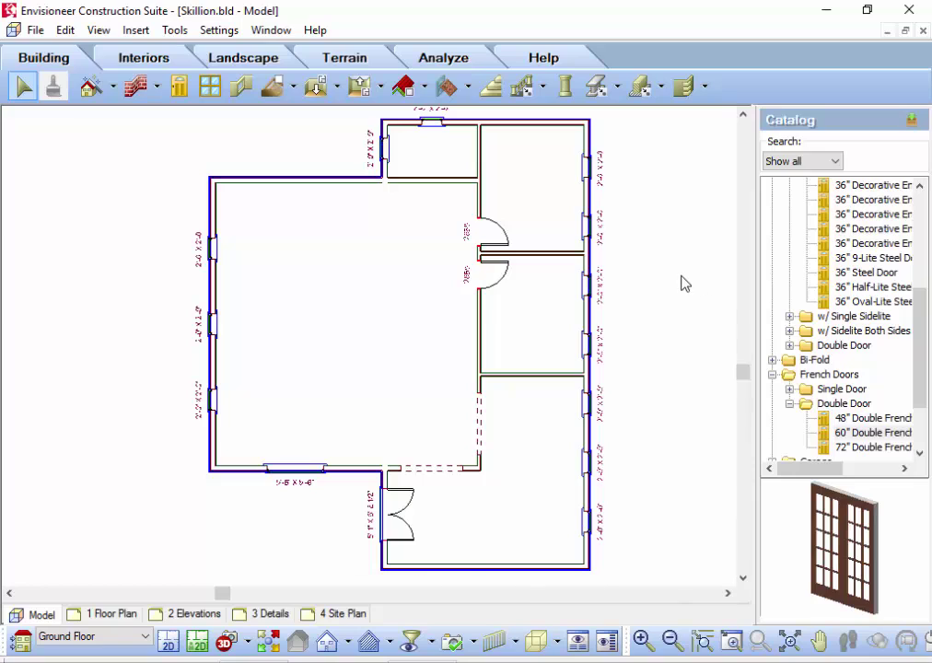
- Show the Roof tool's list of roof-creation methods over the Skillion floor plan
{"action": "left_click", "coordinate": [424, 87]}
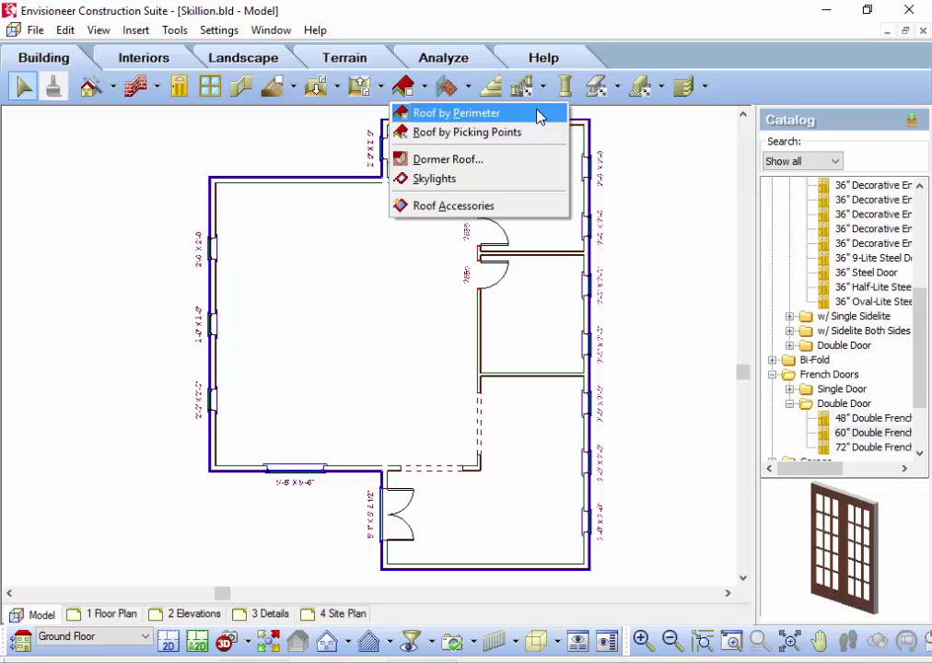
- Place an 8/12 Slope Hip Roof - Shingles roof by perimeter over the whole house
{"action": "left_click", "coordinate": [539, 114]}
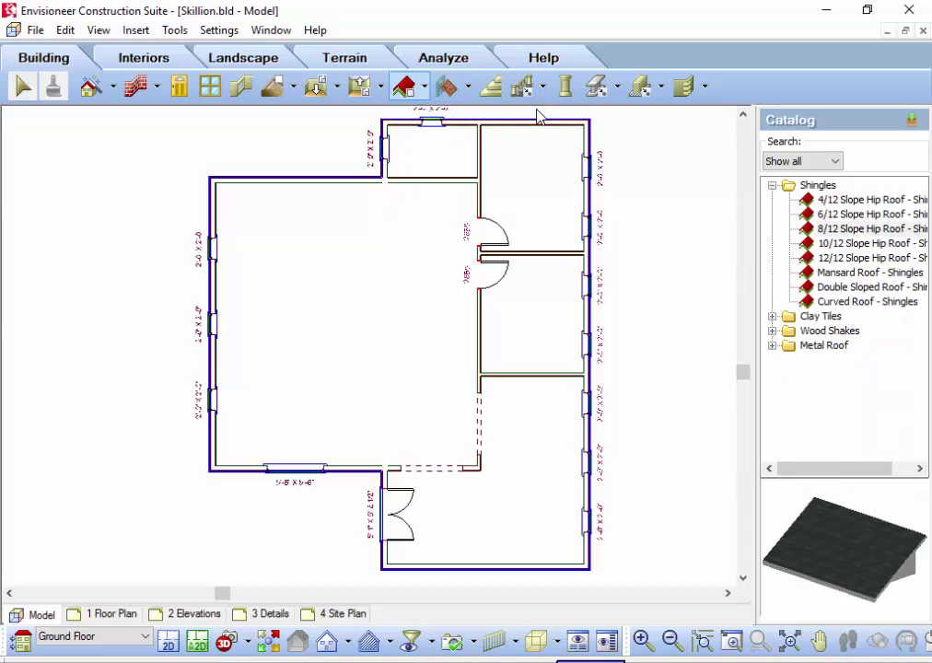
{"action": "left_click", "coordinate": [853, 231]}
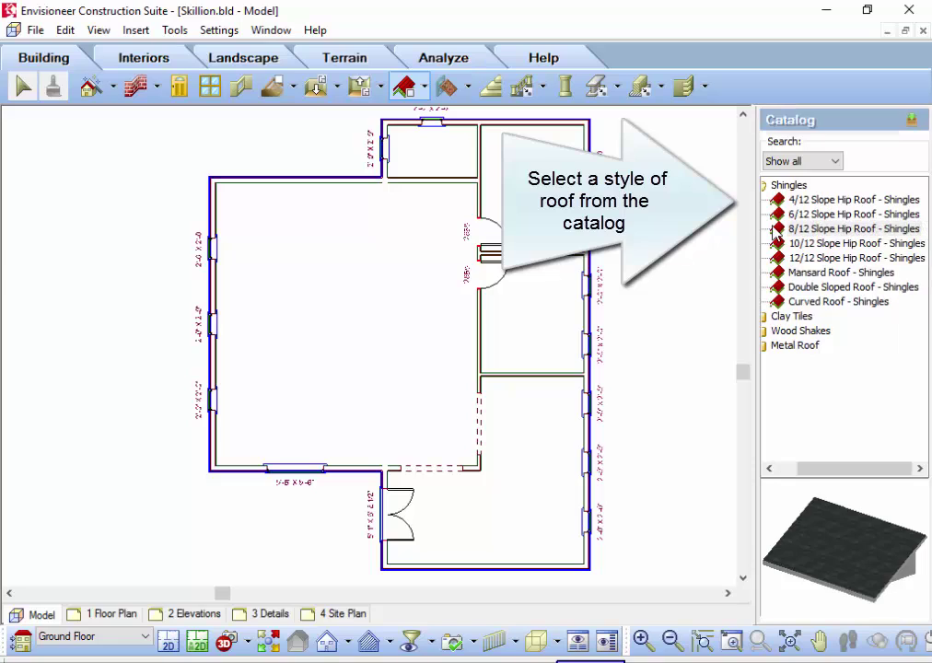
{"action": "left_click", "coordinate": [370, 269]}
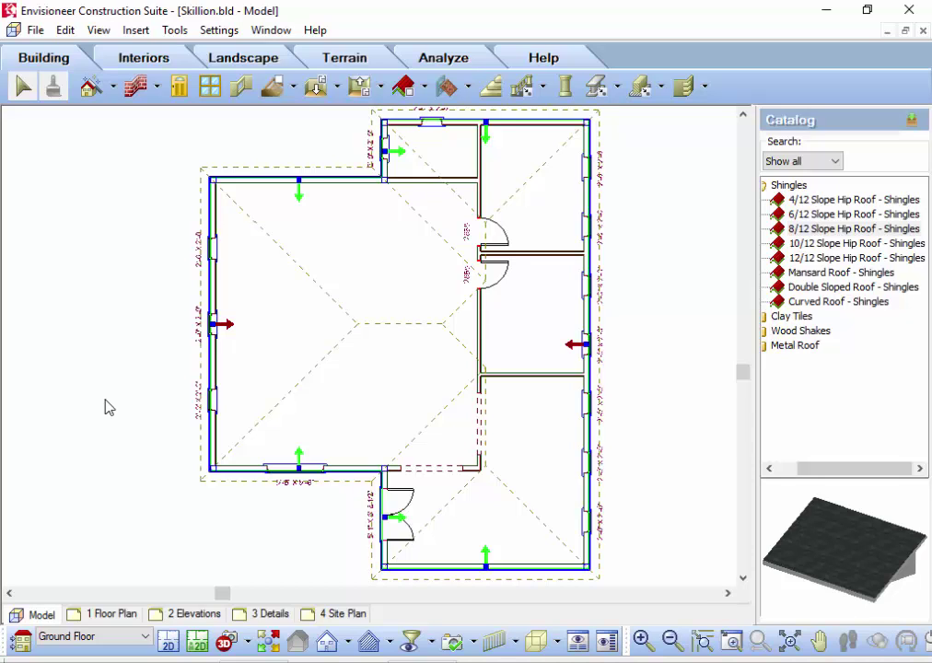
- Change the roof's shape from Hip to Gable in its Properties
{"action": "right_click", "coordinate": [105, 408]}
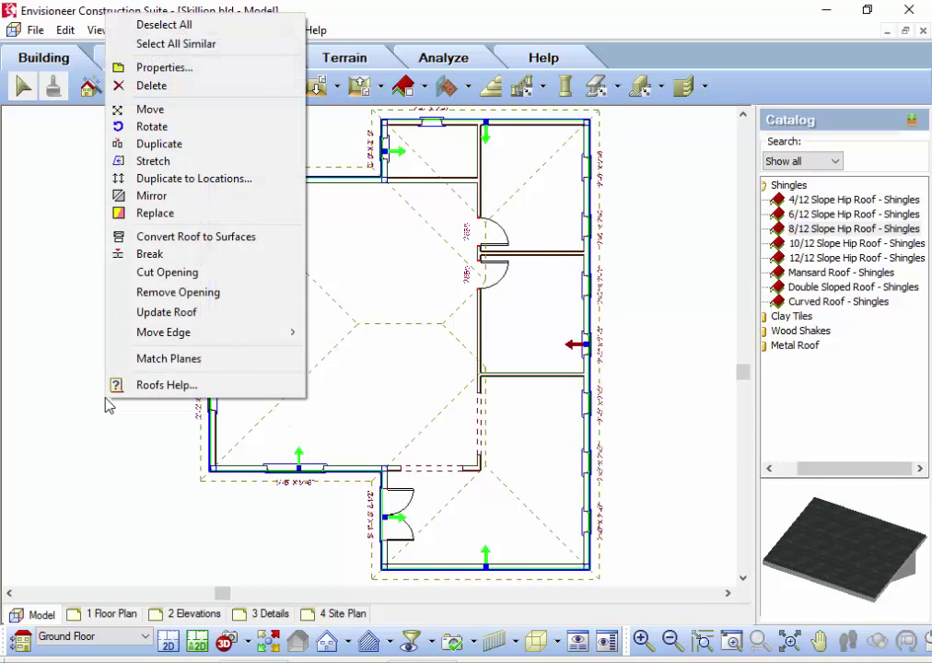
{"action": "left_click", "coordinate": [184, 68]}
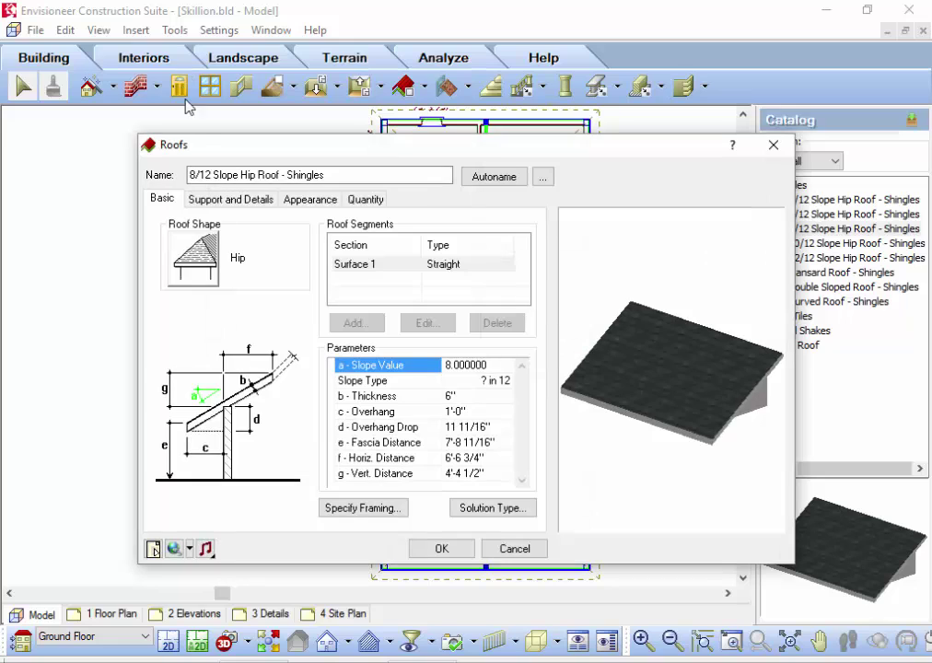
{"action": "left_click", "coordinate": [194, 263]}
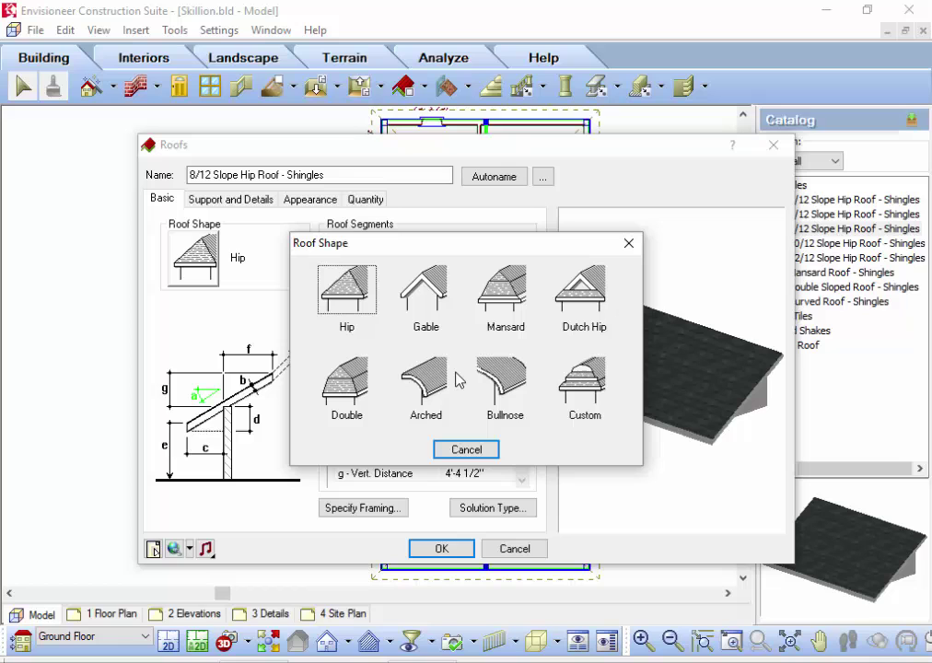
{"action": "left_click", "coordinate": [431, 301]}
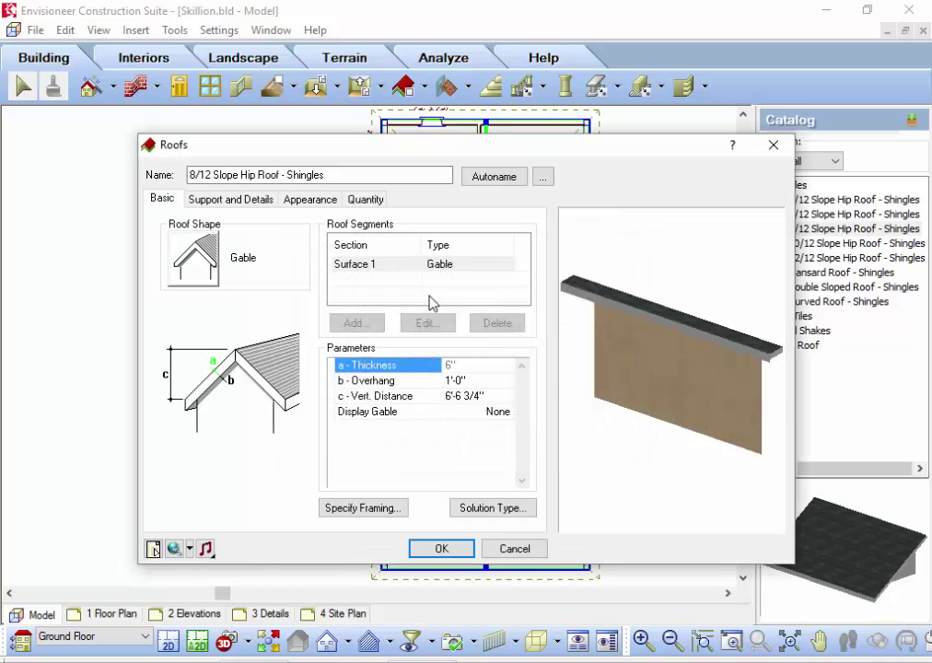
{"action": "left_click", "coordinate": [451, 552]}
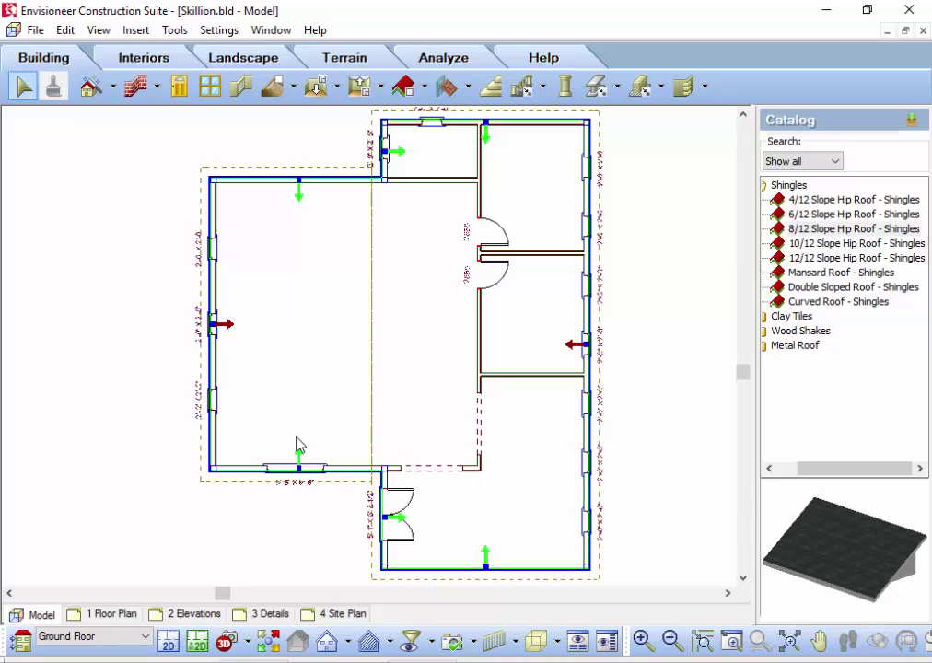
{"action": "left_click", "coordinate": [143, 342]}
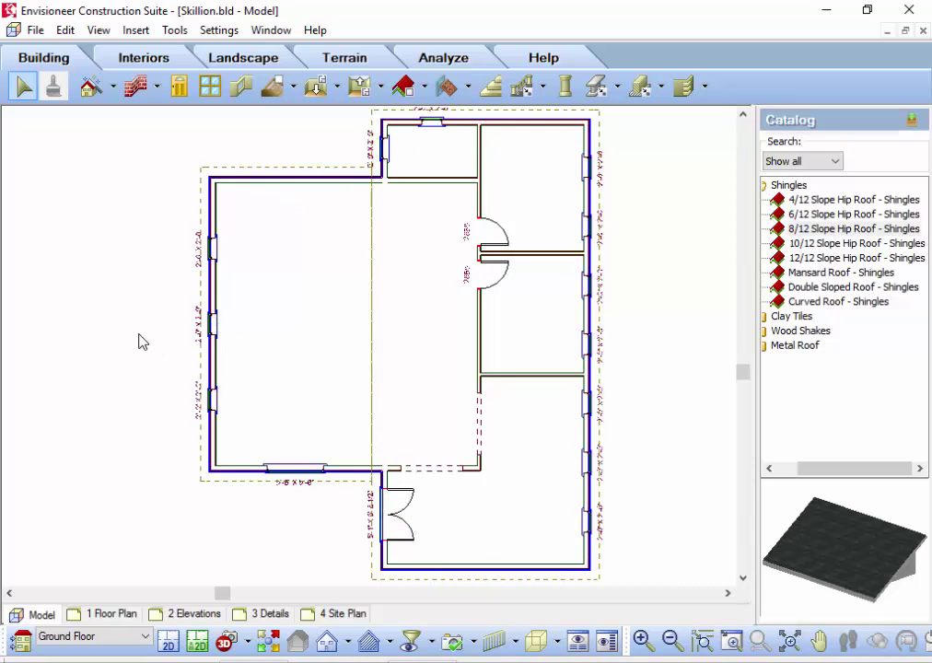
{"action": "left_click", "coordinate": [247, 642]}
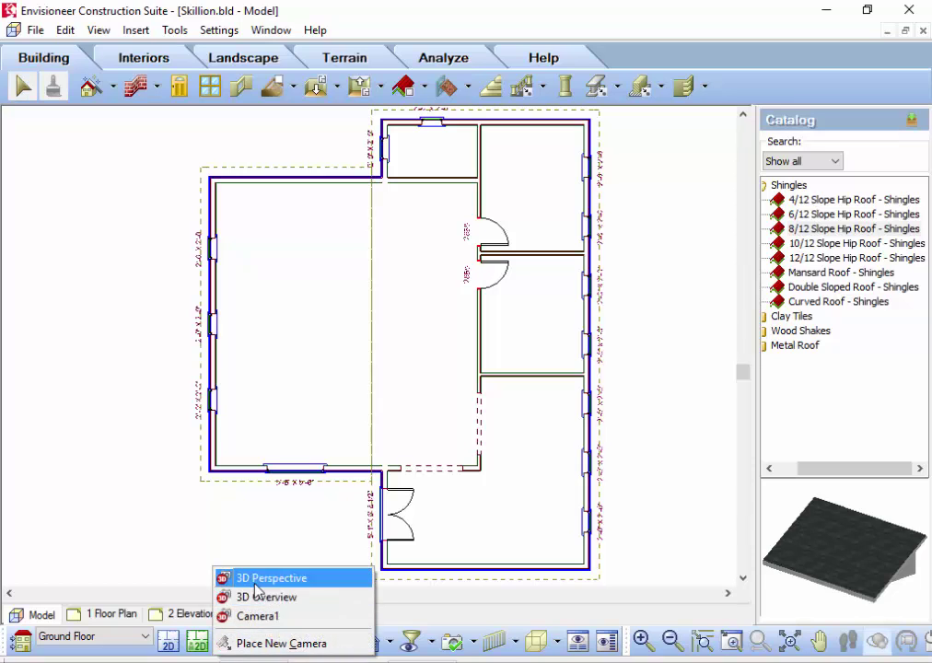
{"action": "left_click", "coordinate": [256, 584]}
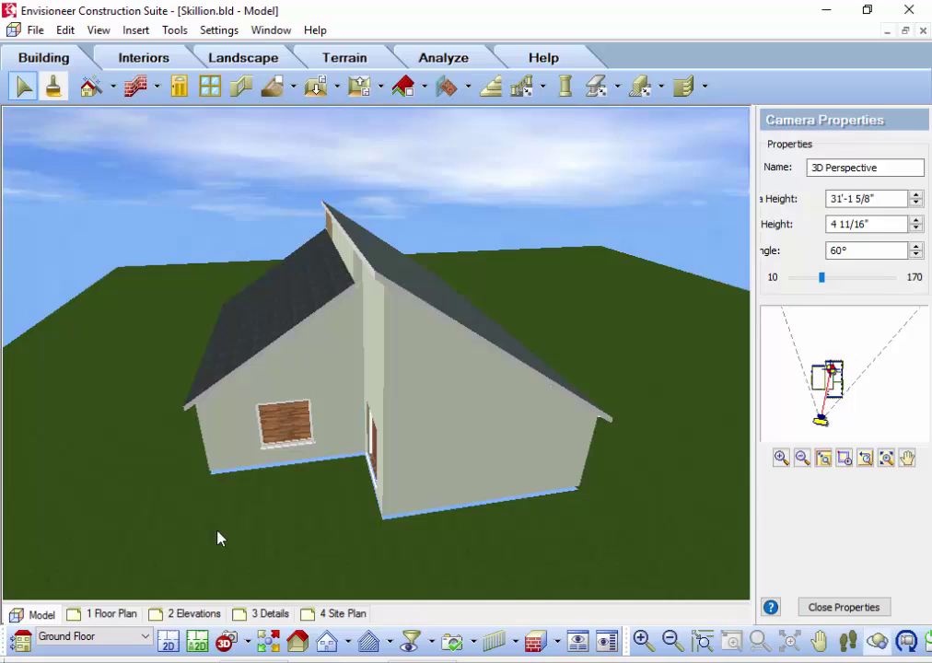
- Back in the 2D plan, convert the gable roof to Asphalt Shingle Roof Surface surfaces
{"action": "left_click", "coordinate": [168, 643]}
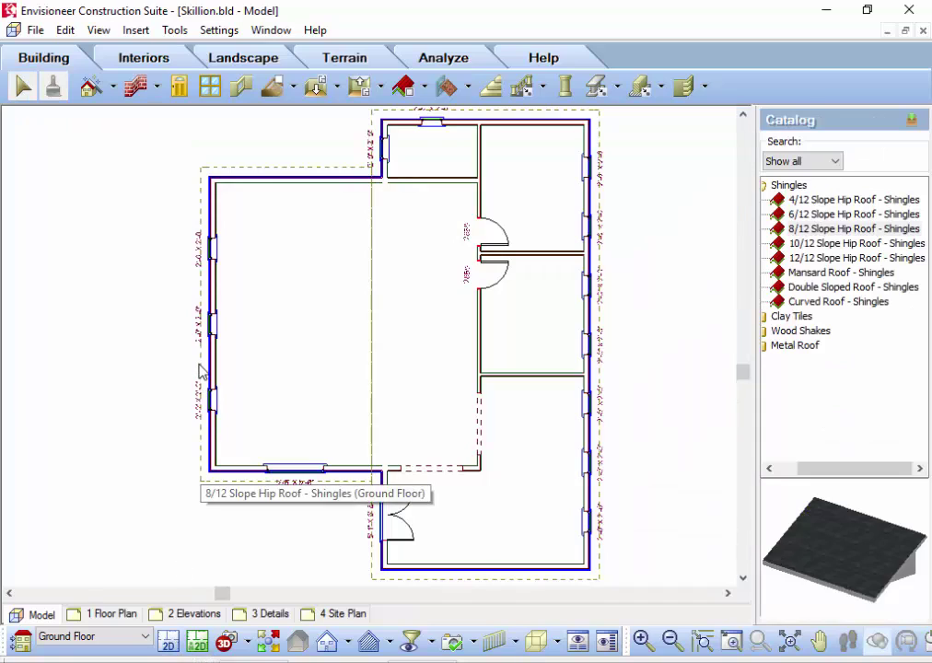
{"action": "left_click", "coordinate": [203, 370]}
{"action": "right_click", "coordinate": [202, 369]}
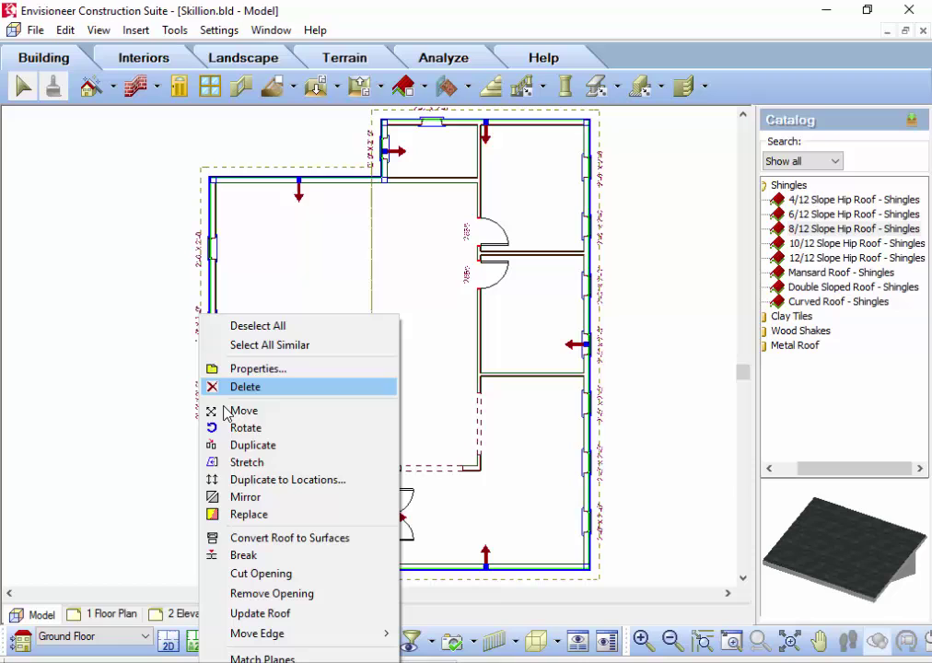
{"action": "left_click", "coordinate": [285, 546]}
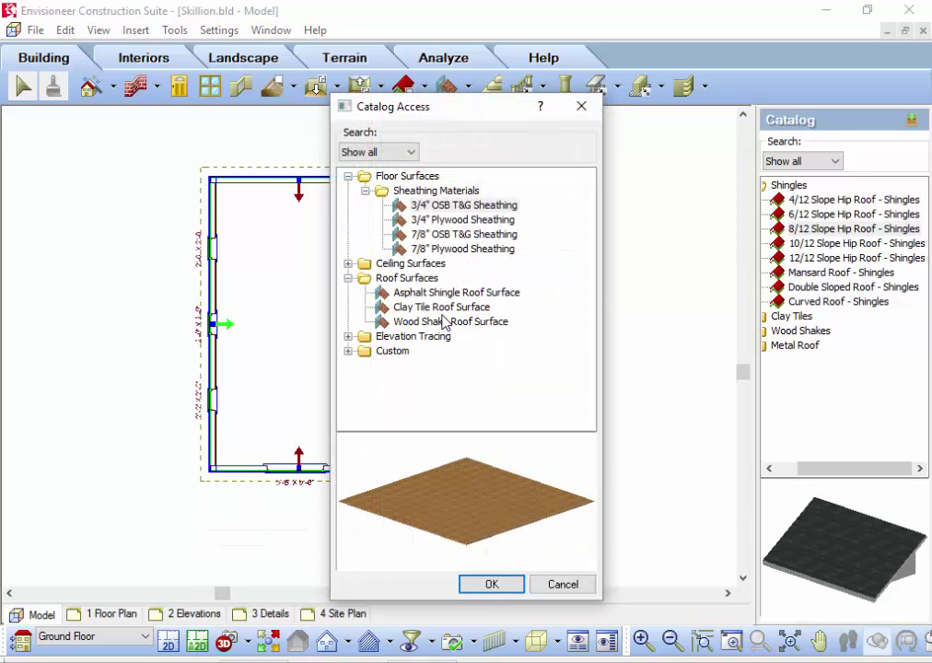
{"action": "left_click", "coordinate": [442, 292]}
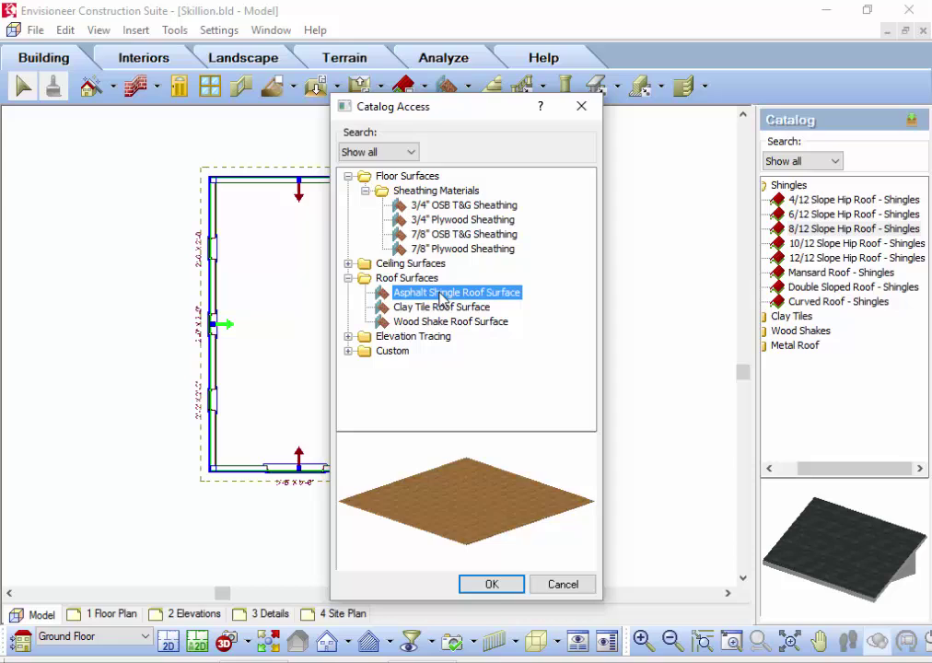
{"action": "left_click", "coordinate": [491, 586]}
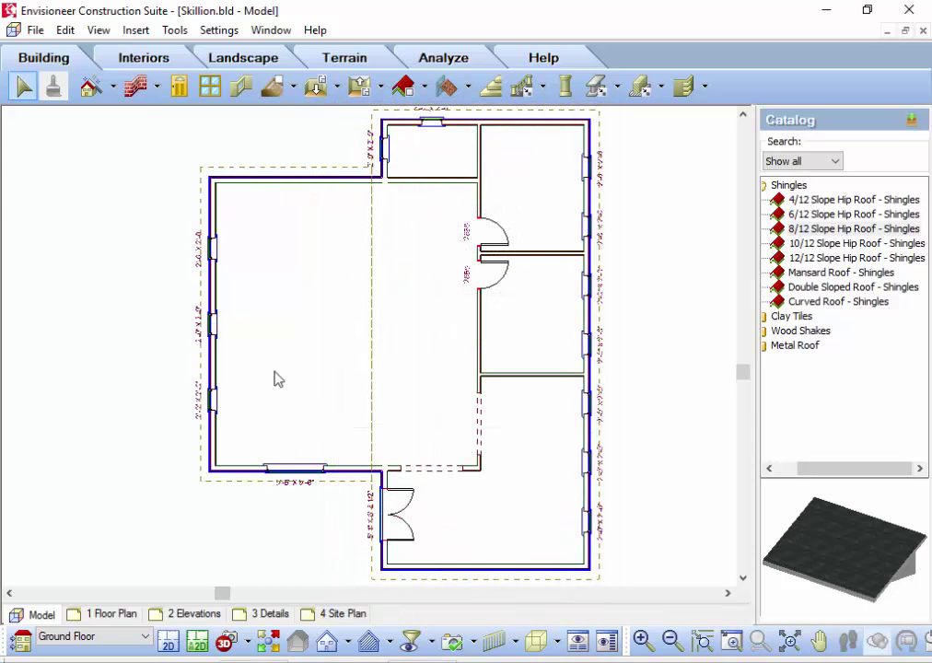
- Drag the left roof surface's slope handle until its upper edge snaps to the adjoining wall
{"action": "left_click", "coordinate": [205, 284]}
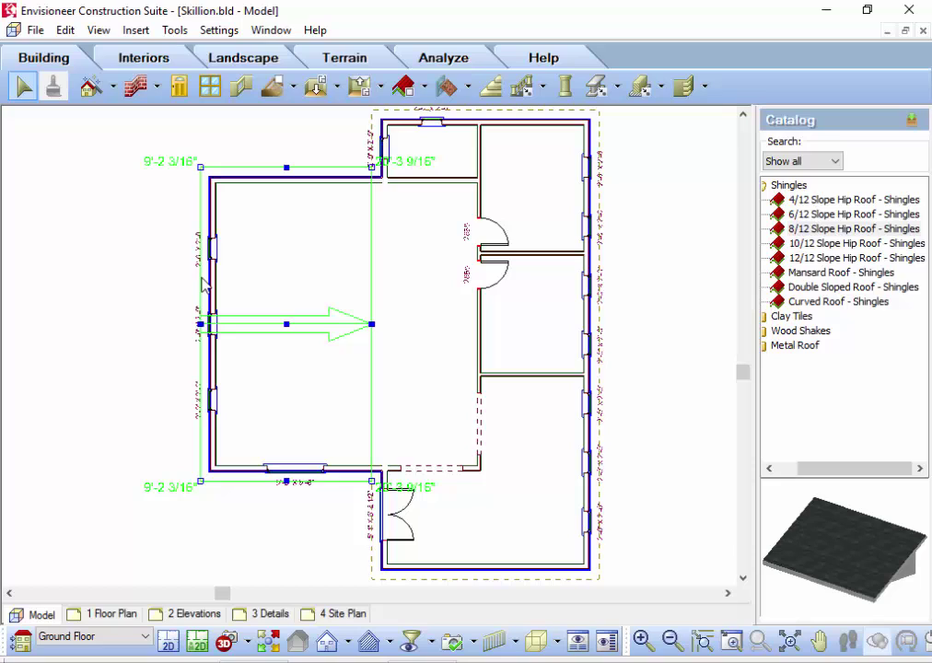
{"action": "left_click", "coordinate": [603, 261]}
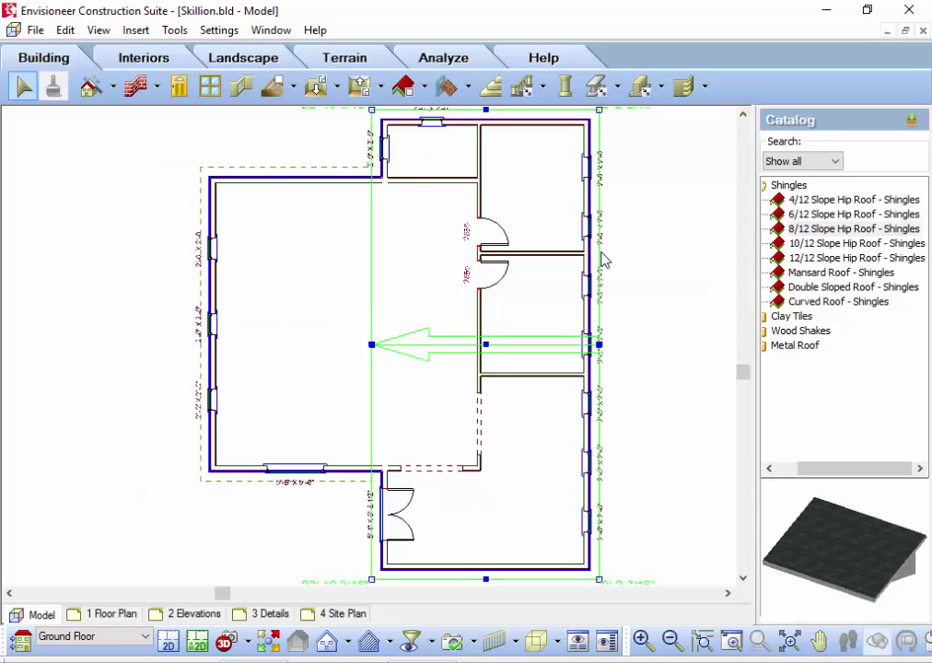
{"action": "left_click", "coordinate": [204, 287]}
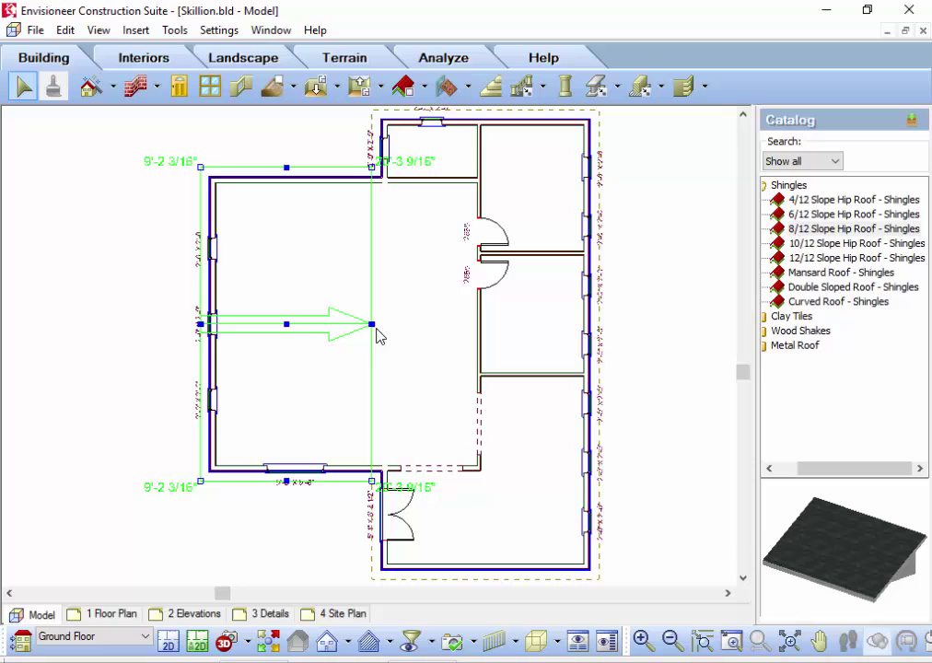
{"action": "left_click_drag", "start_coordinate": [372, 325], "coordinate": [384, 326]}
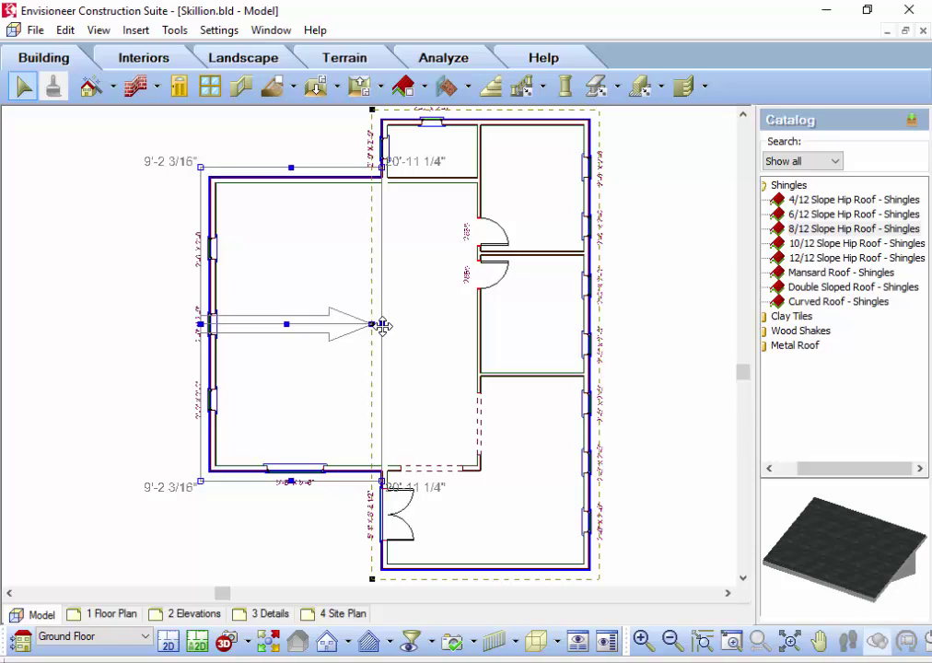
{"action": "left_click_drag", "start_coordinate": [383, 326], "coordinate": [381, 326]}
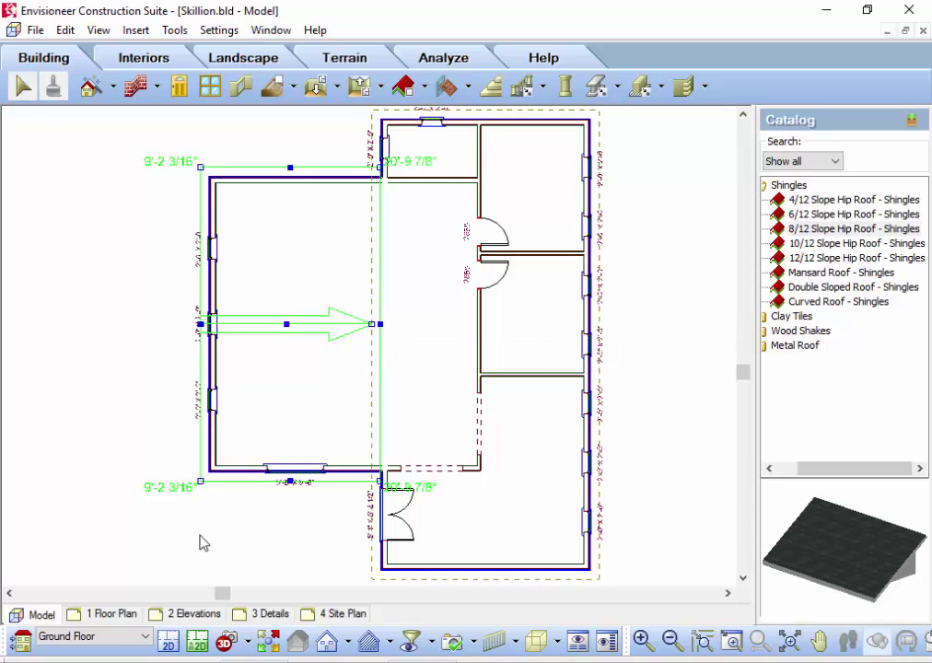
- Switch to 3D Perspective and bring up the left roof surface's context commands
{"action": "left_click", "coordinate": [246, 642]}
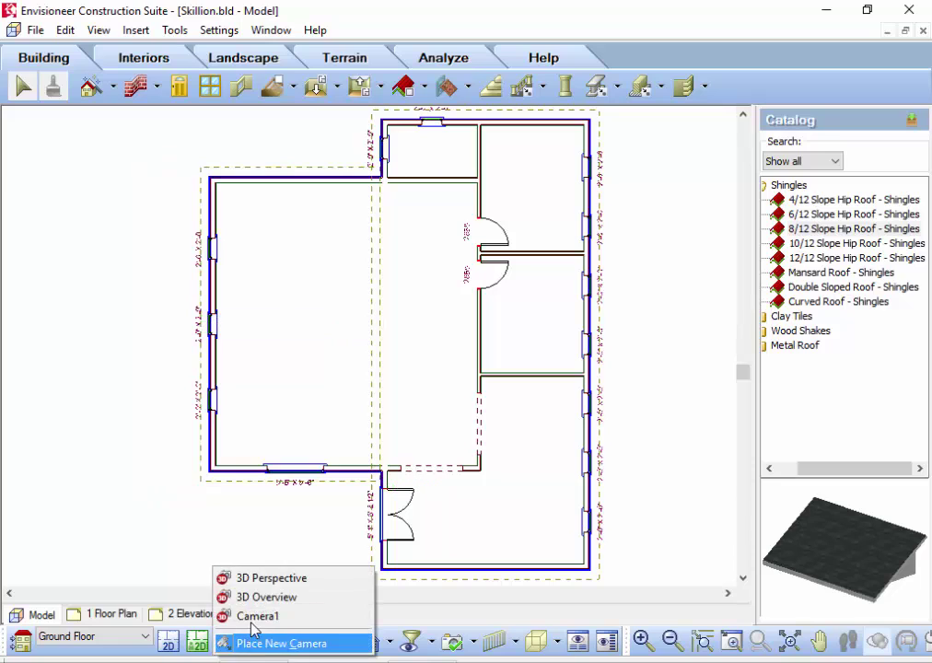
{"action": "left_click", "coordinate": [260, 579]}
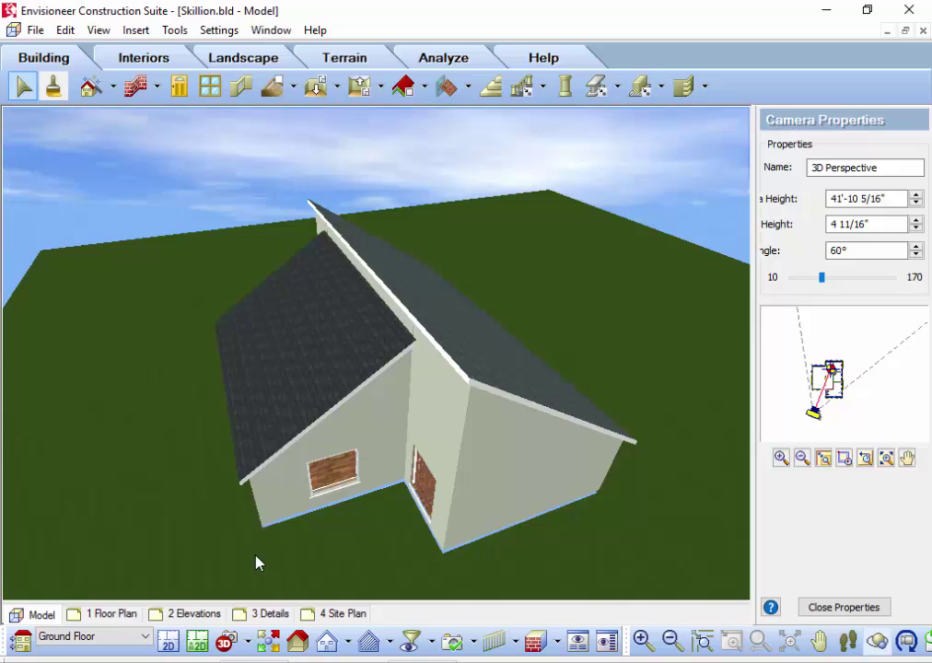
{"action": "left_click", "coordinate": [242, 408]}
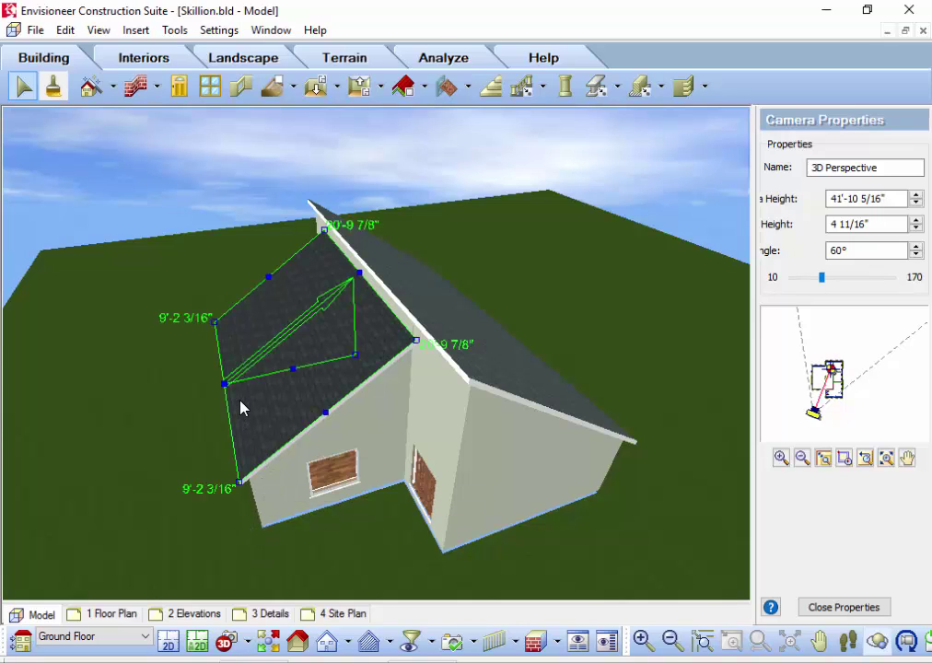
{"action": "right_click", "coordinate": [241, 408]}
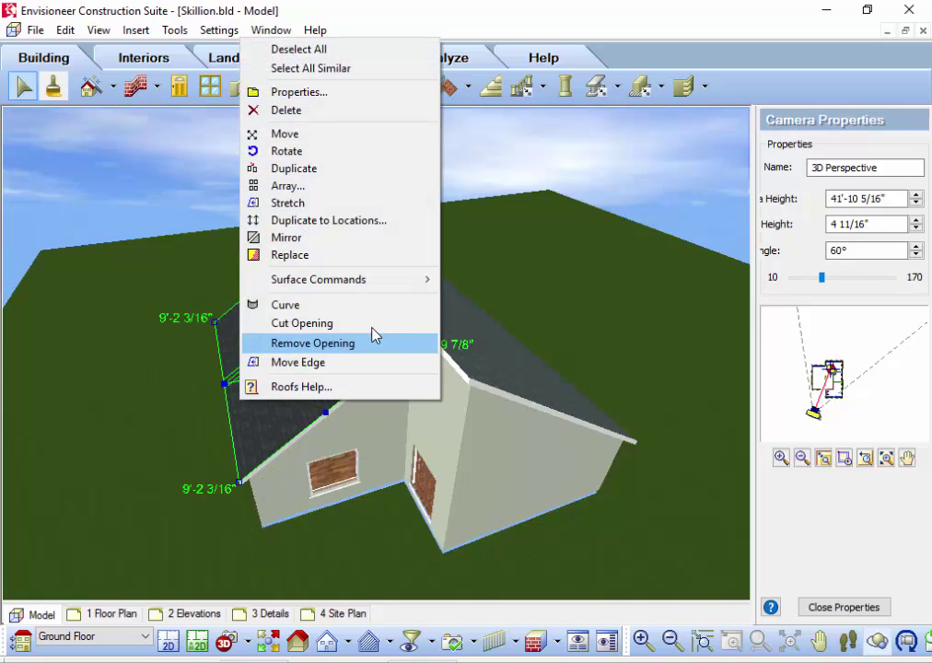
- In Define Surface, set the left surface's Slope Value to 6, lock it, and apply
{"action": "mouse_move", "coordinate": [410, 292]}
{"action": "left_click", "coordinate": [497, 281]}
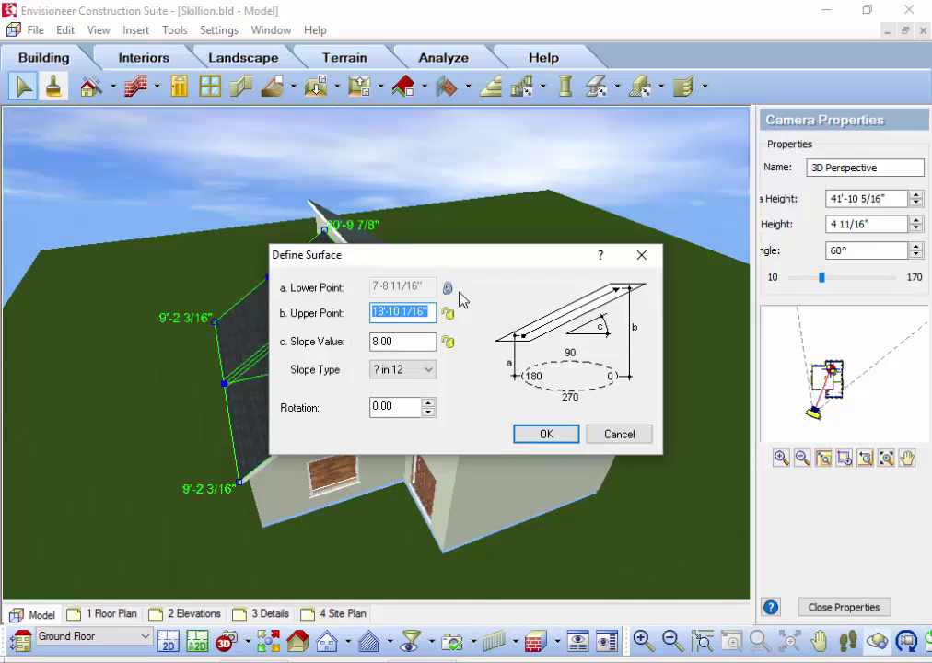
{"action": "left_click_drag", "start_coordinate": [429, 342], "coordinate": [360, 341]}
{"action": "type", "text": "6"}
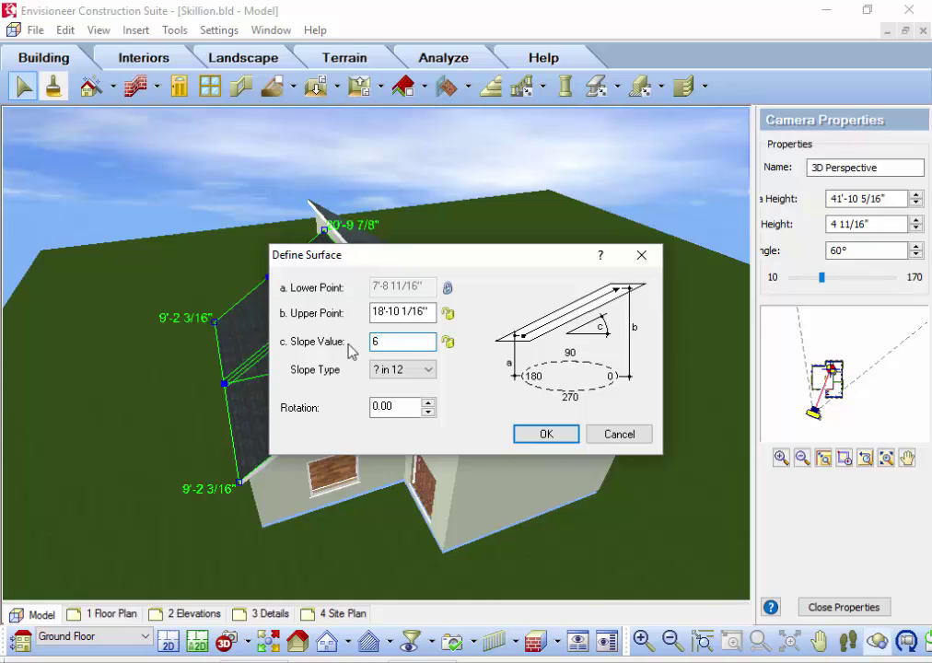
{"action": "left_click", "coordinate": [448, 342]}
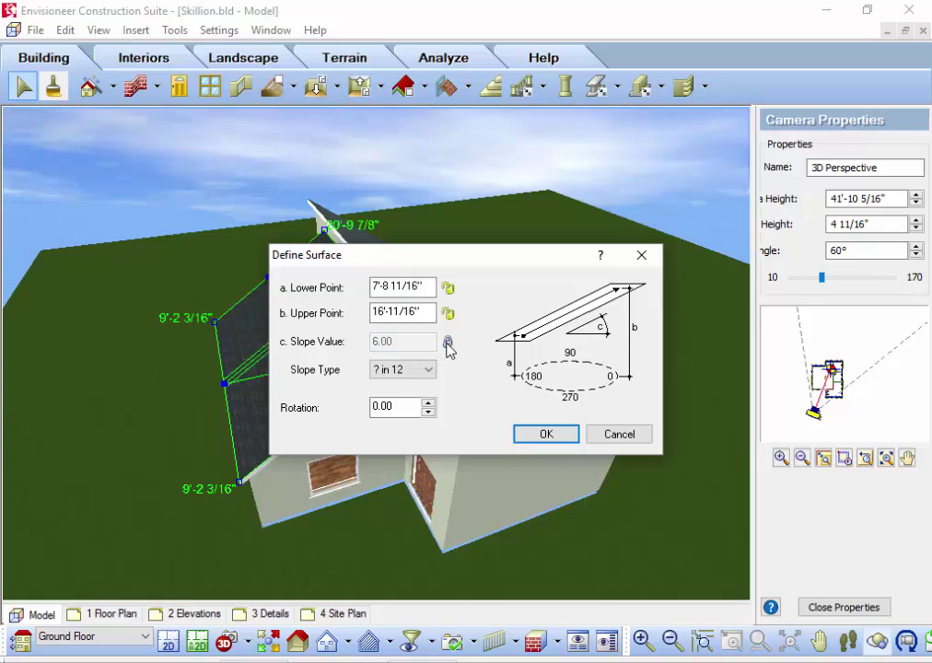
{"action": "left_click", "coordinate": [546, 435]}
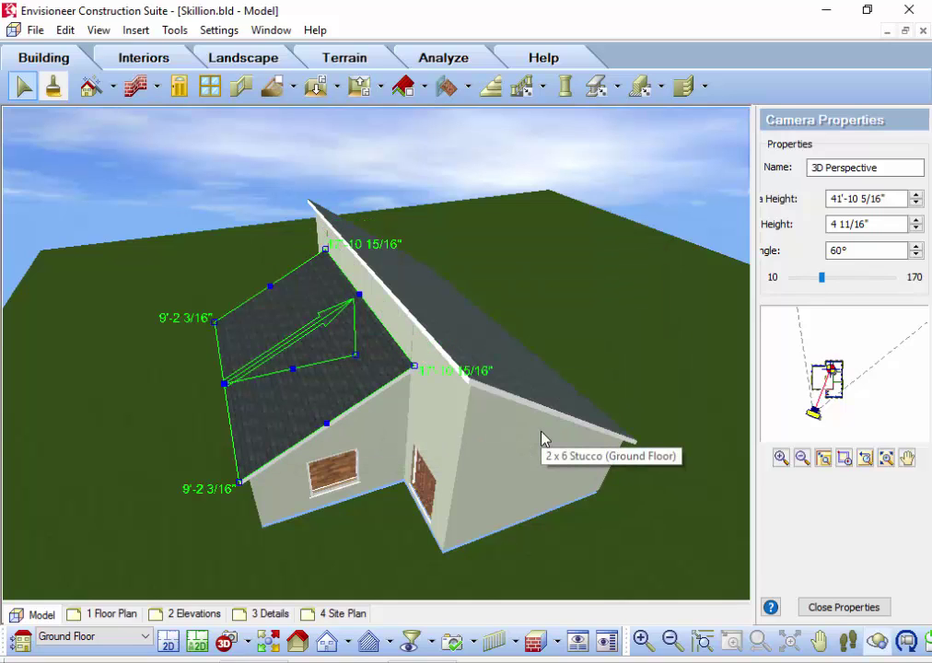